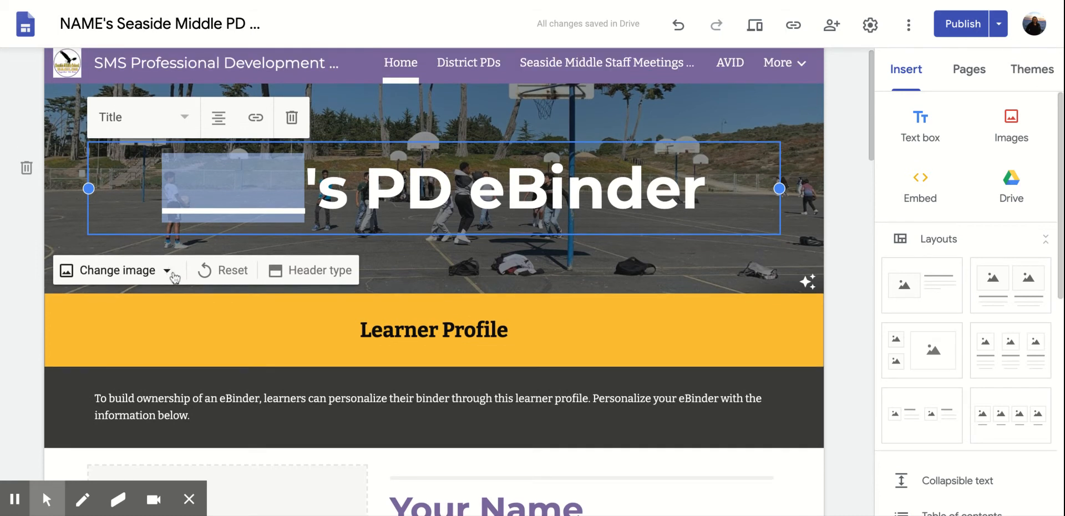
Select the home page header to reveal its Upload and Select image choices.
click(173, 276)
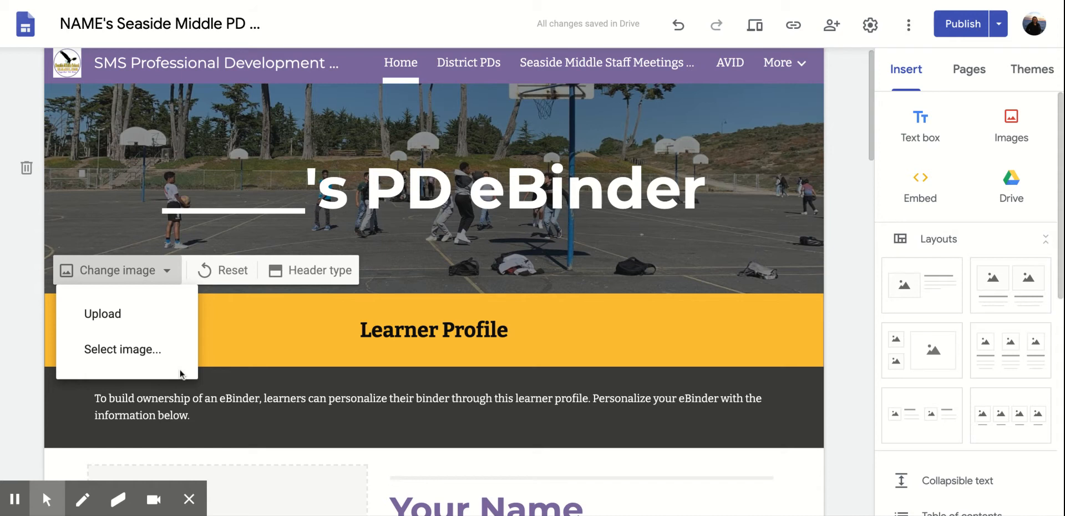
scroll(180, 372, down, 10)
scroll(179, 371, down, 12)
scroll(180, 371, up, 4)
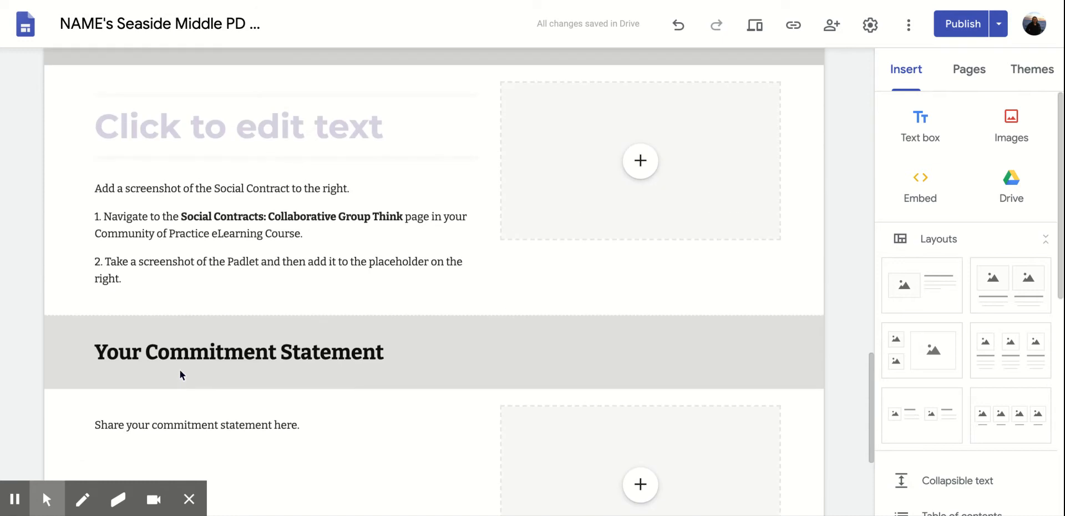
scroll(180, 369, up, 15)
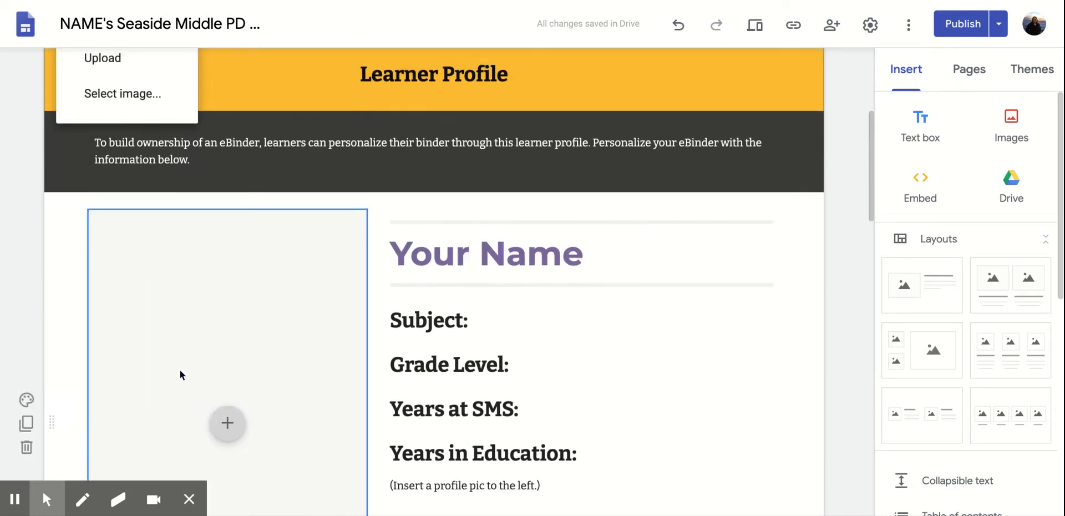
scroll(179, 370, up, 5)
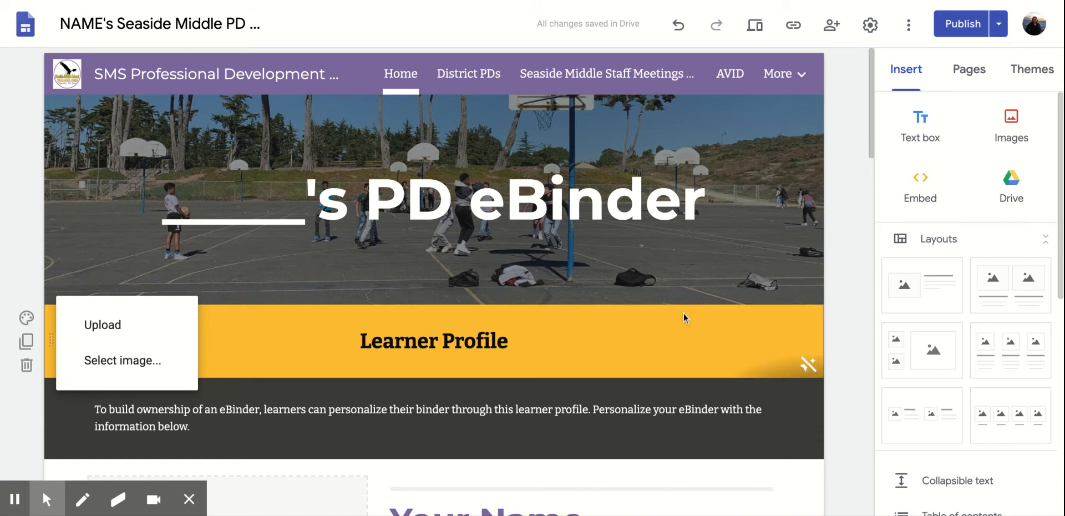
scroll(683, 313, down, 2)
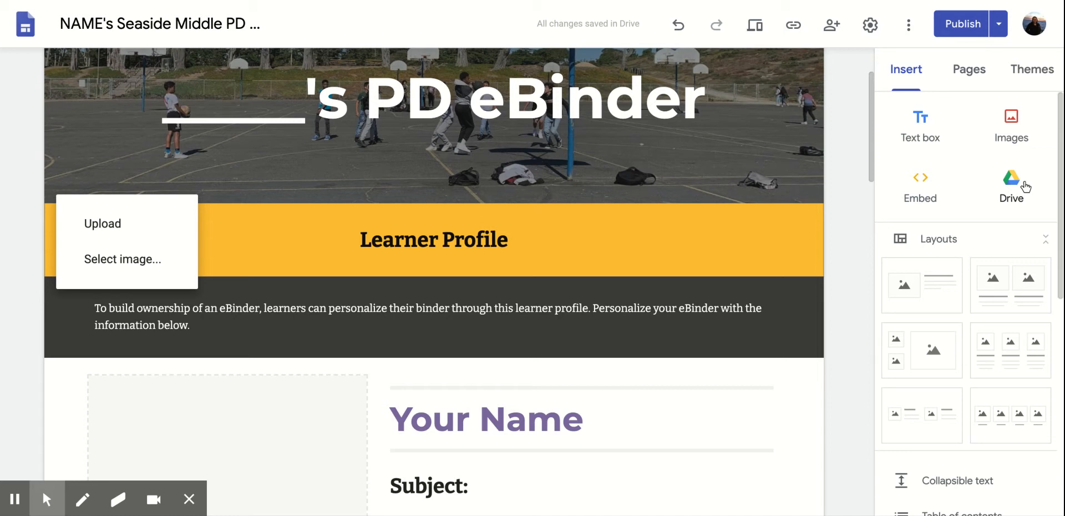
Scroll to the bottom of the home page, ending on the Your Commitment Statement section.
scroll(750, 197, down, 10)
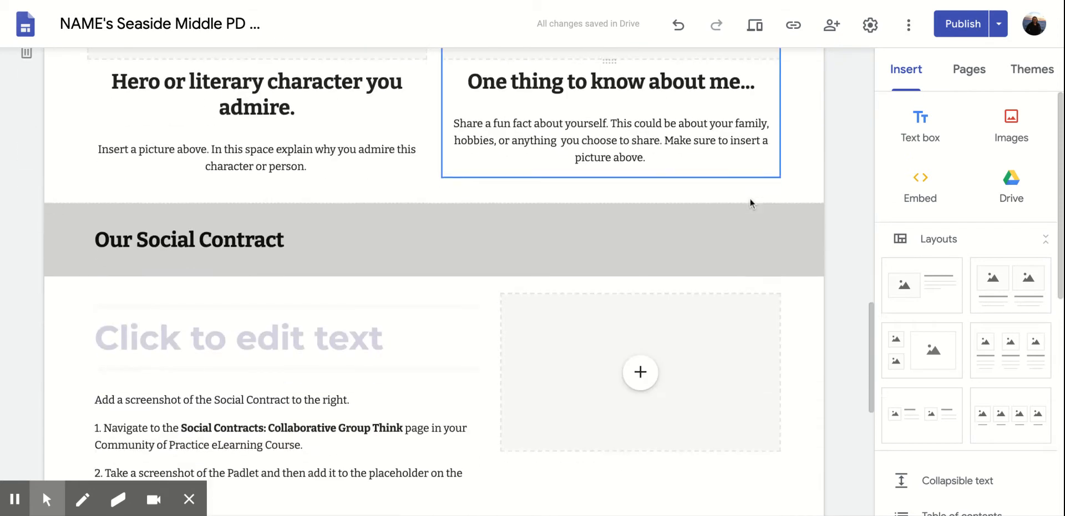
scroll(749, 203, down, 7)
scroll(931, 166, down, 3)
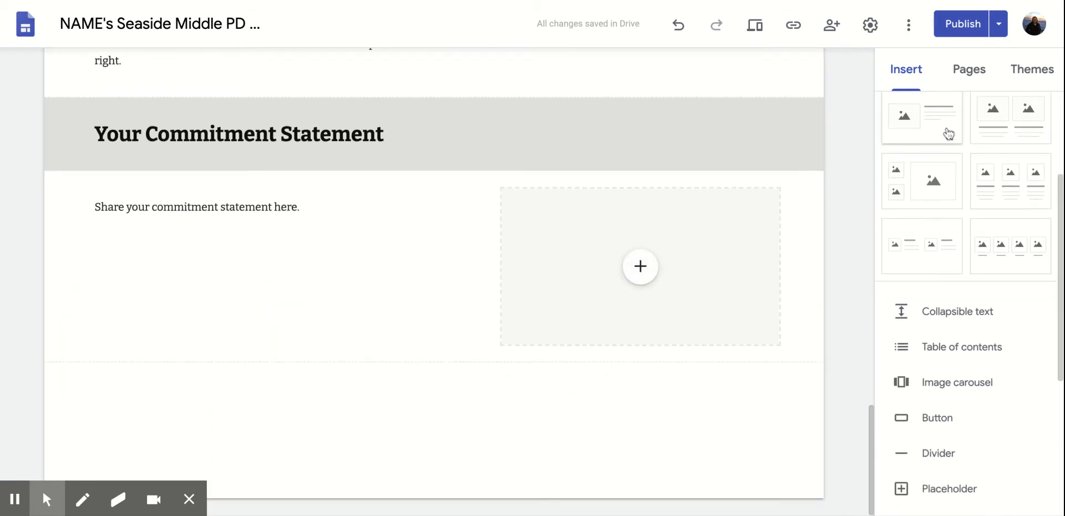
scroll(945, 133, down, 3)
scroll(974, 327, down, 2)
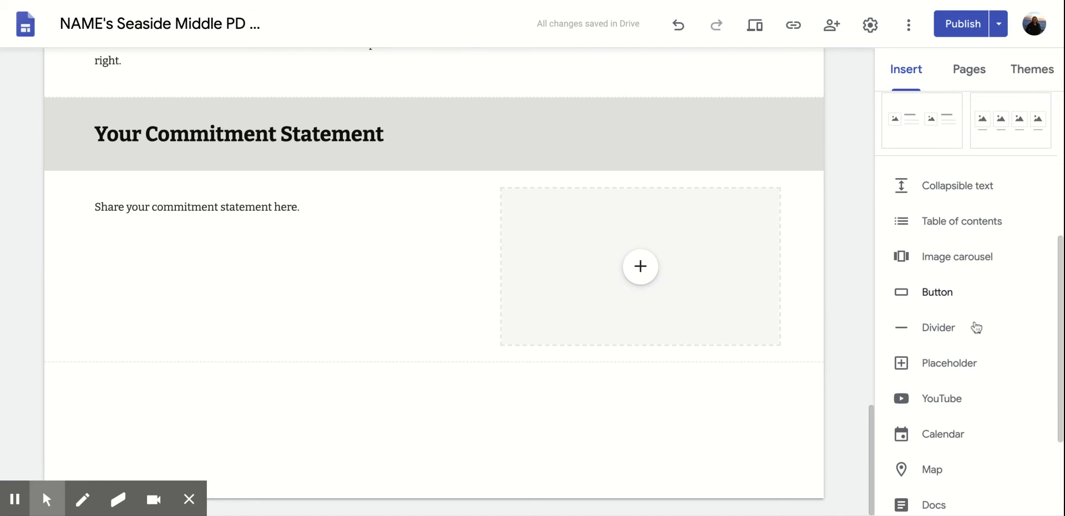
scroll(976, 327, down, 3)
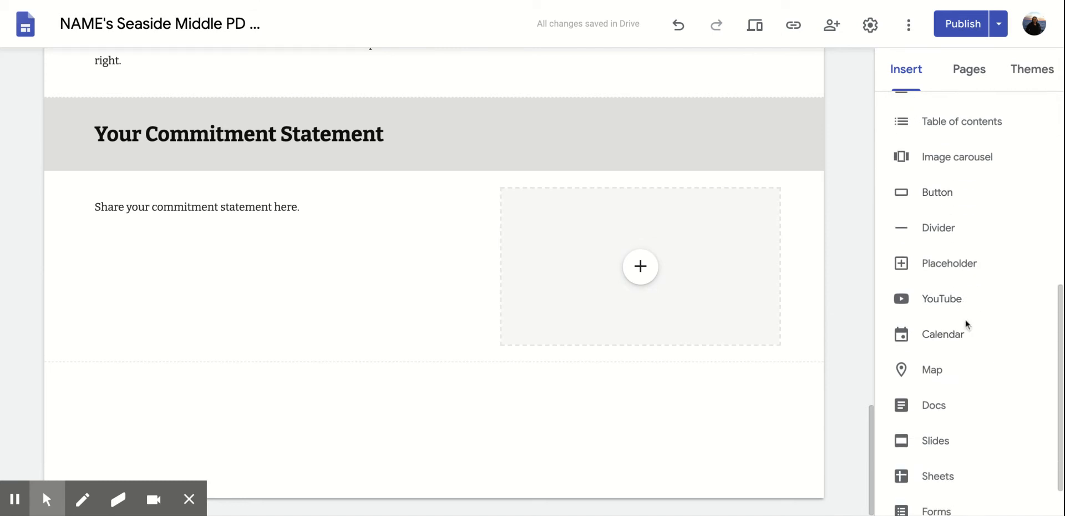
scroll(970, 341, down, 1)
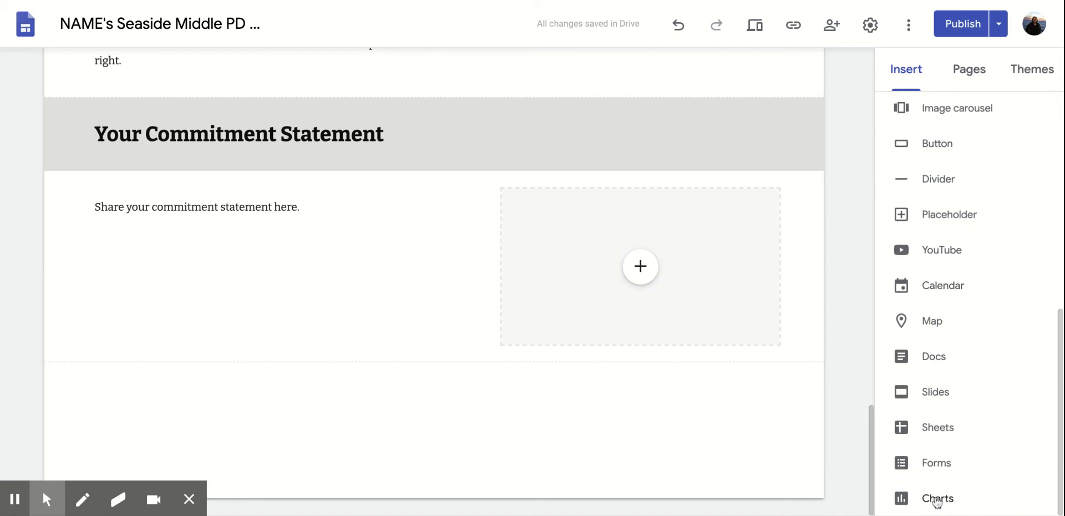
scroll(953, 266, up, 1)
scroll(953, 238, up, 8)
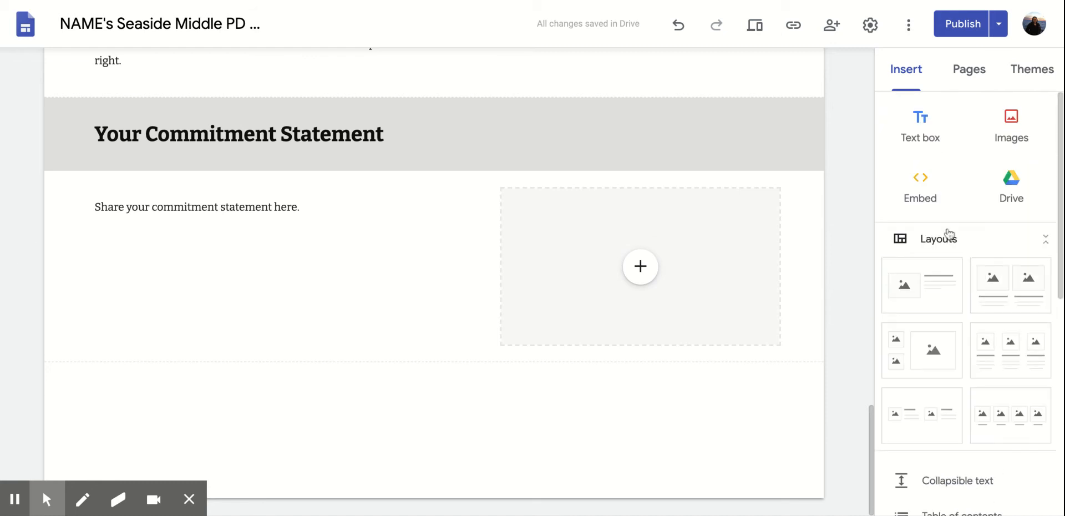
Add a trial image-and-text section, duplicate it, delete both copies, then show the Pages list.
click(526, 371)
click(512, 360)
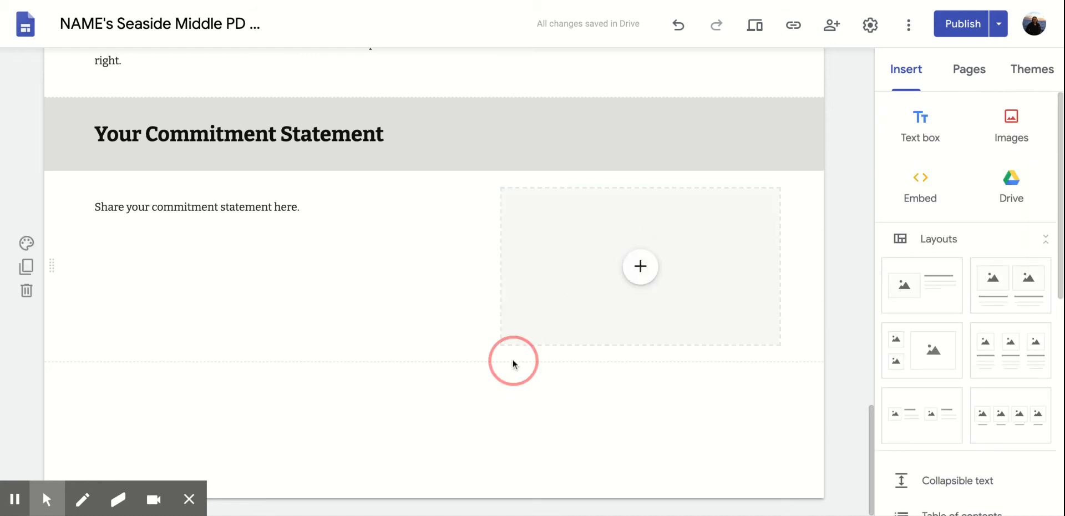
click(940, 288)
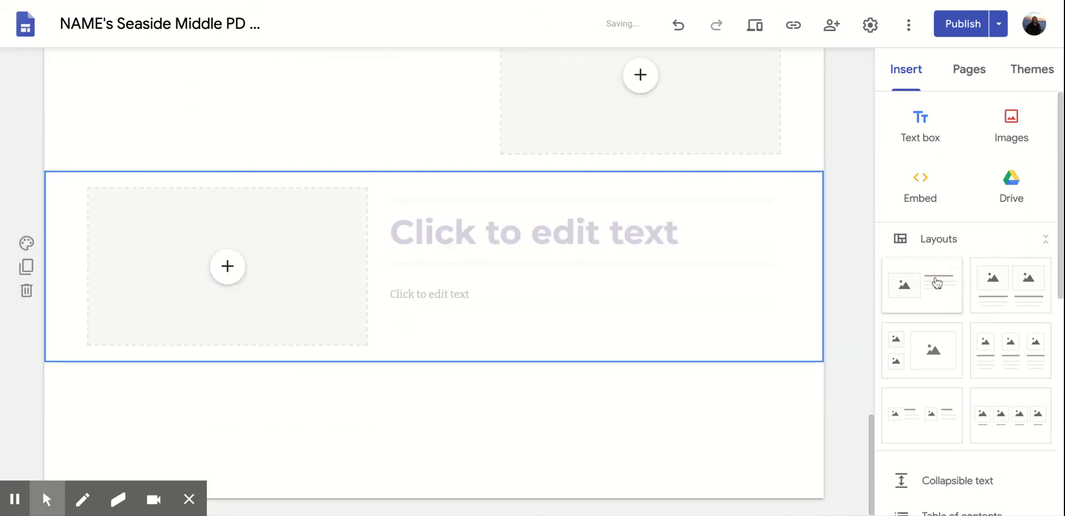
click(26, 271)
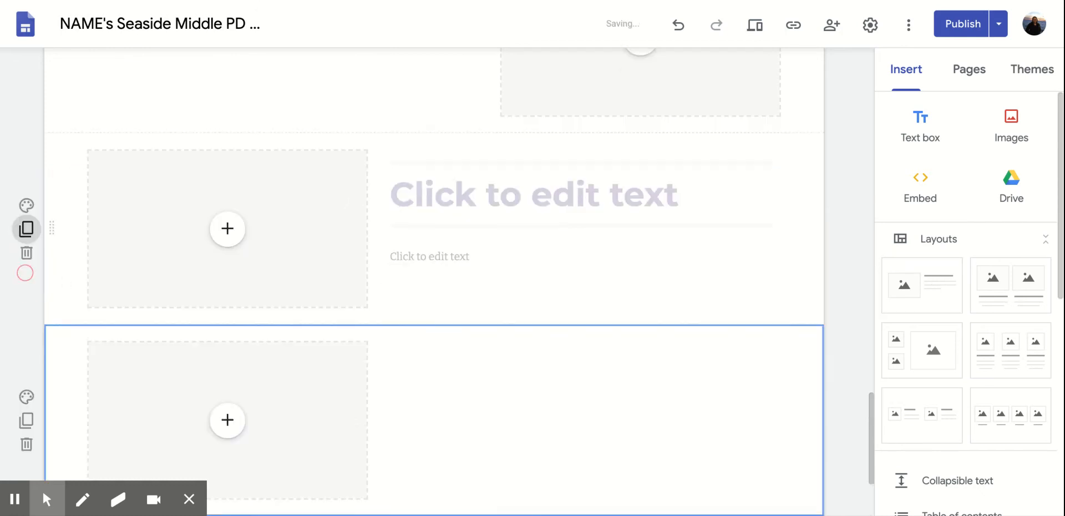
click(25, 290)
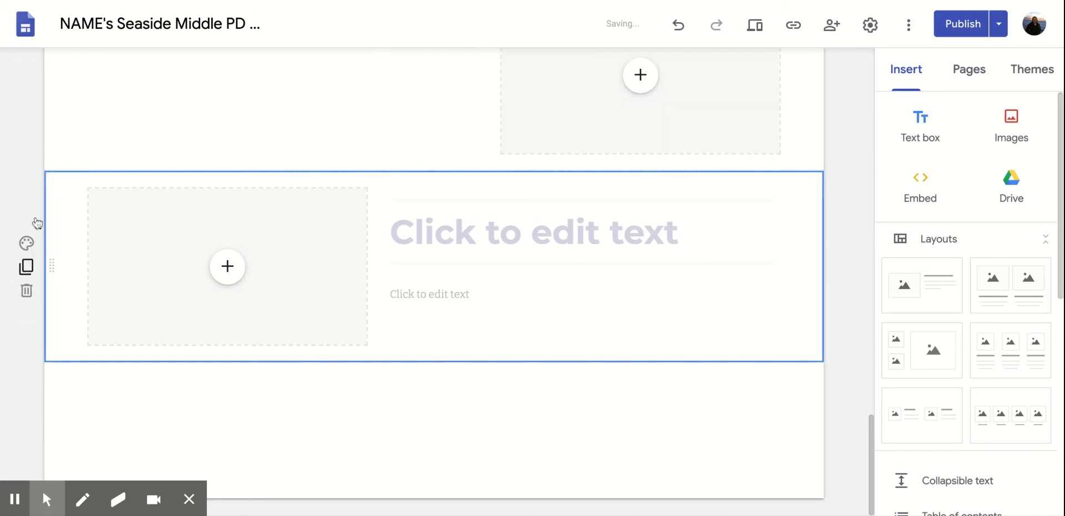
click(29, 290)
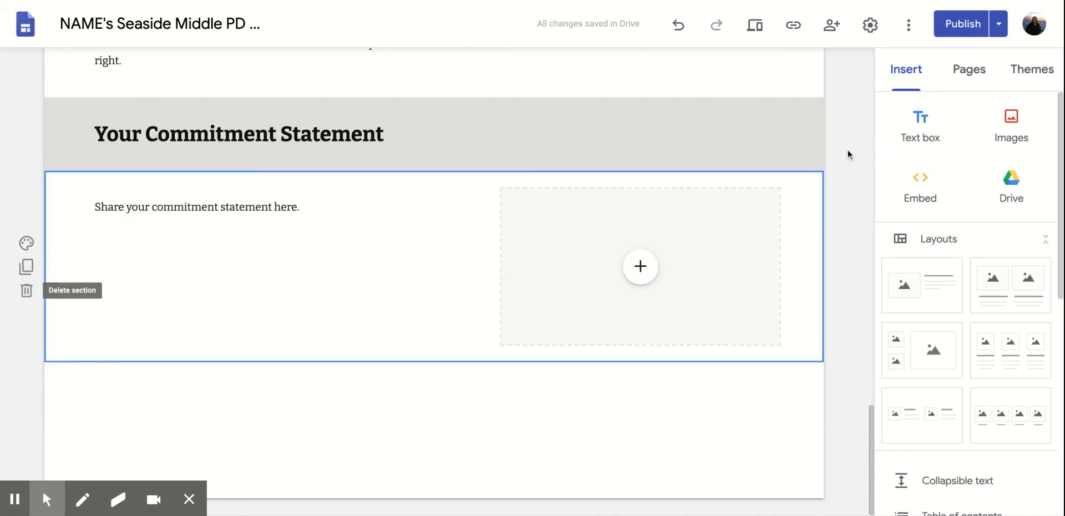
click(981, 80)
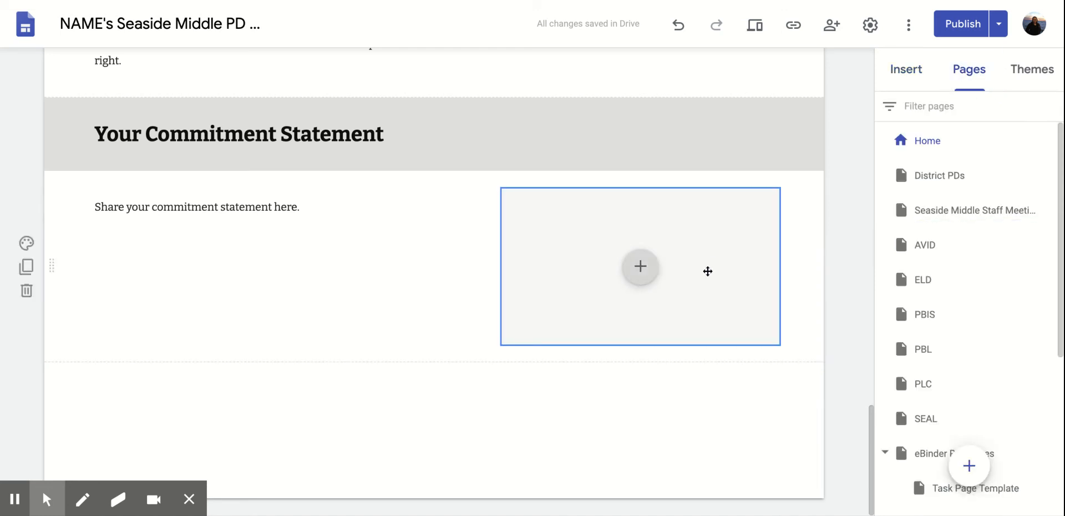
Open District PDs and then the Seaside Middle Staff Meetings page from the Pages list.
scroll(707, 271, up, 10)
scroll(708, 270, up, 5)
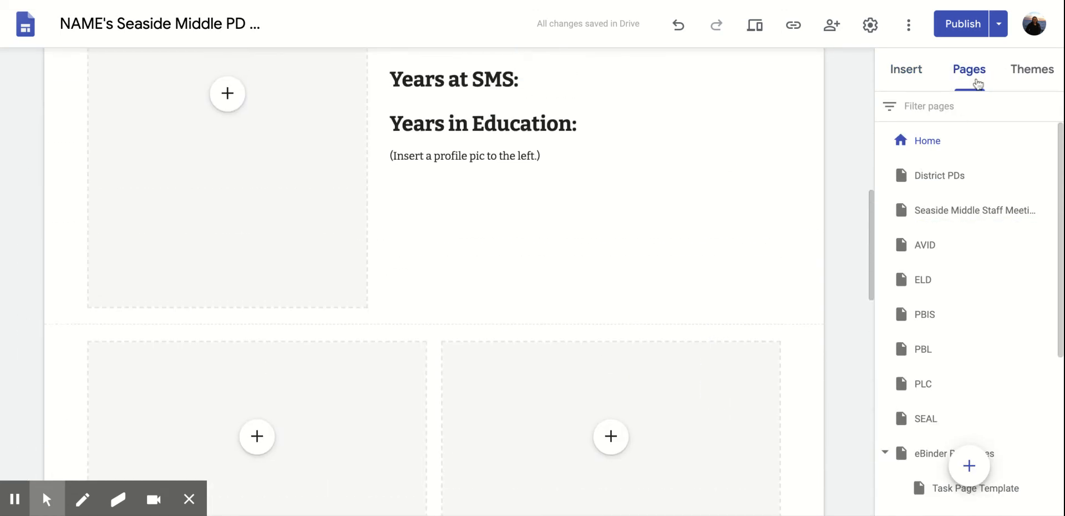
scroll(771, 243, up, 10)
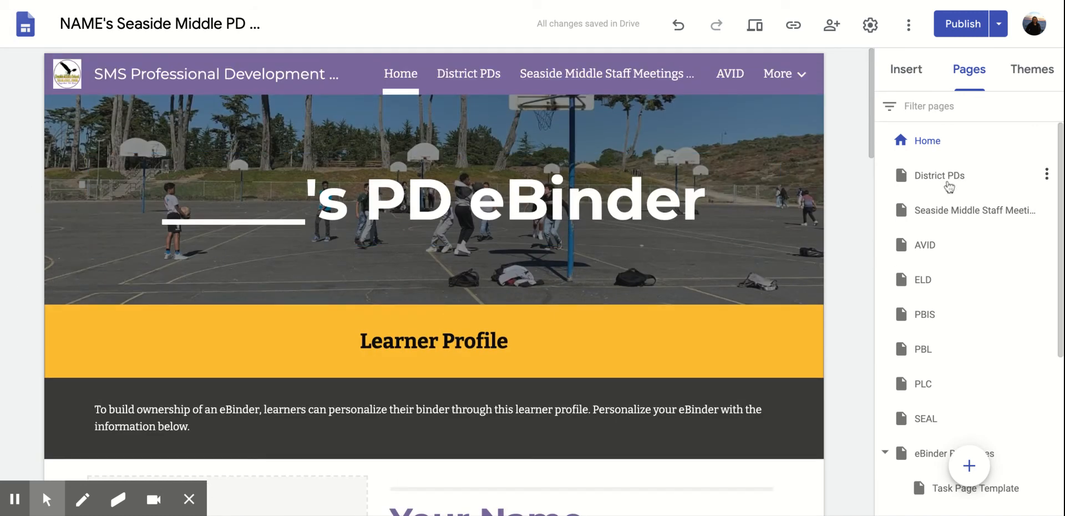
scroll(947, 199, down, 2)
scroll(947, 198, up, 2)
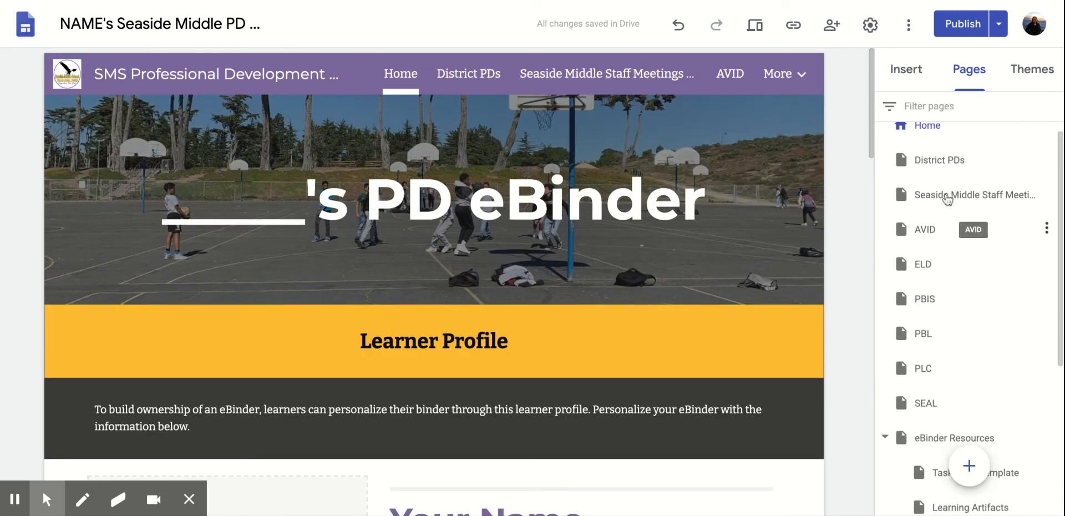
click(942, 180)
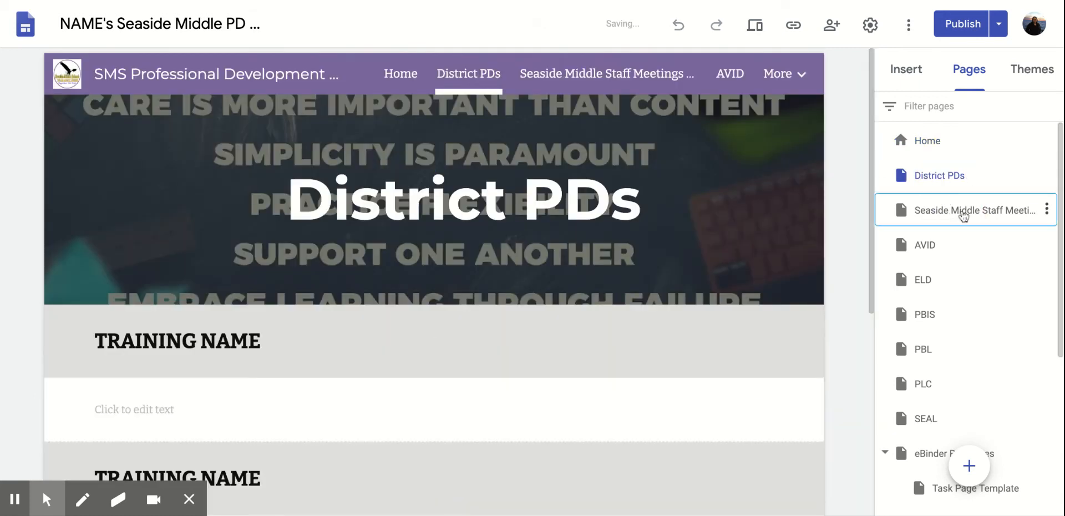
click(963, 214)
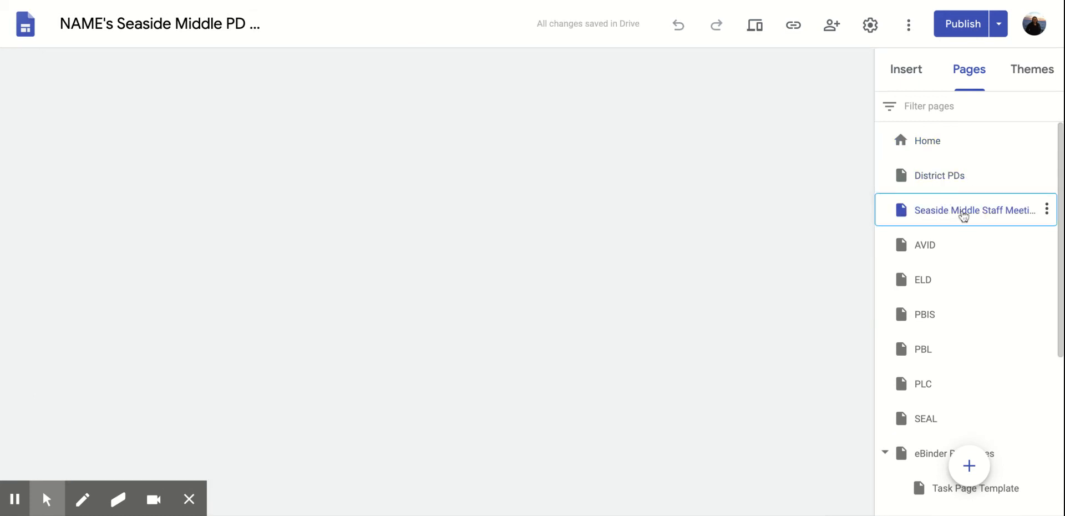
Open the AVID page and re-expand eBinder Resources to list its subpages, including Task Page Template.
click(951, 258)
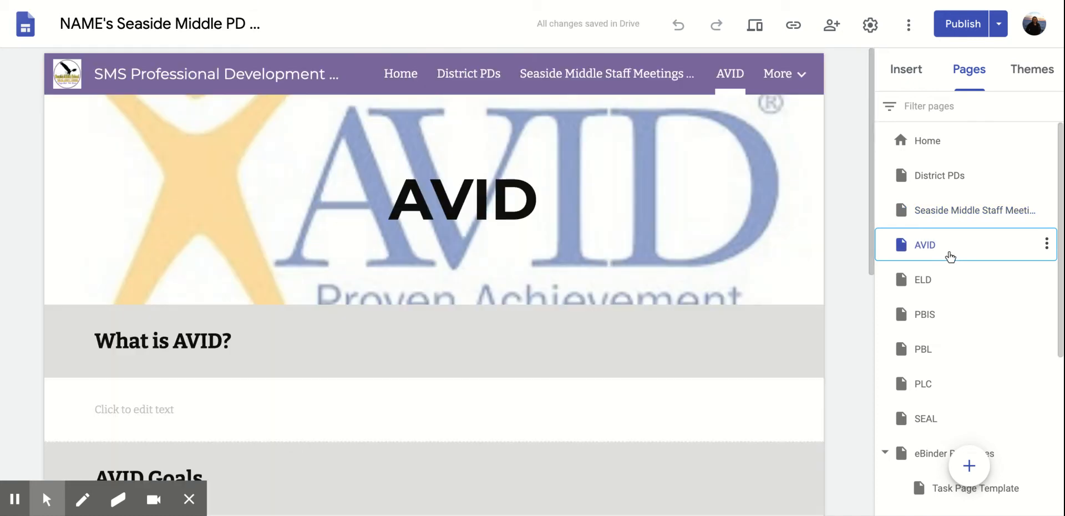
scroll(955, 357, down, 2)
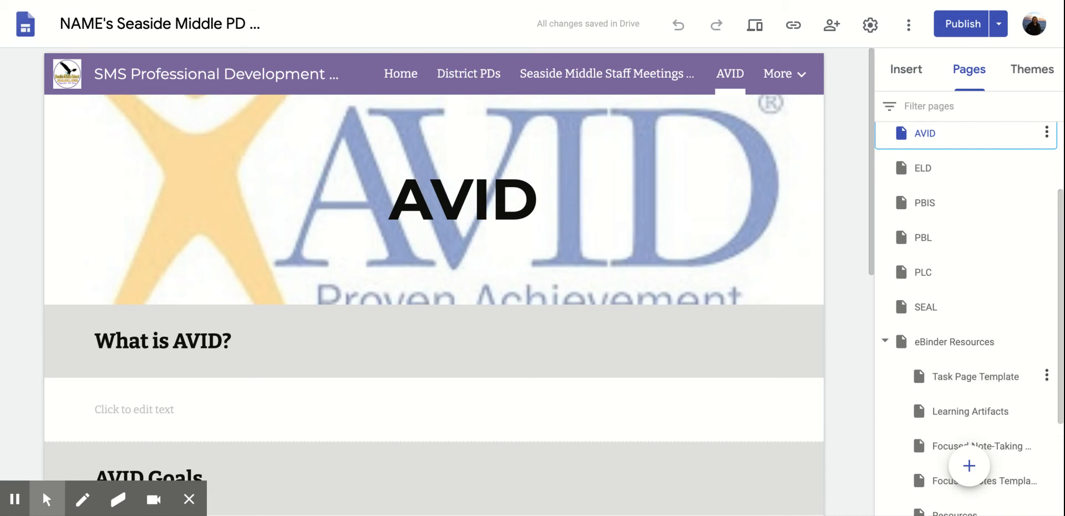
click(887, 342)
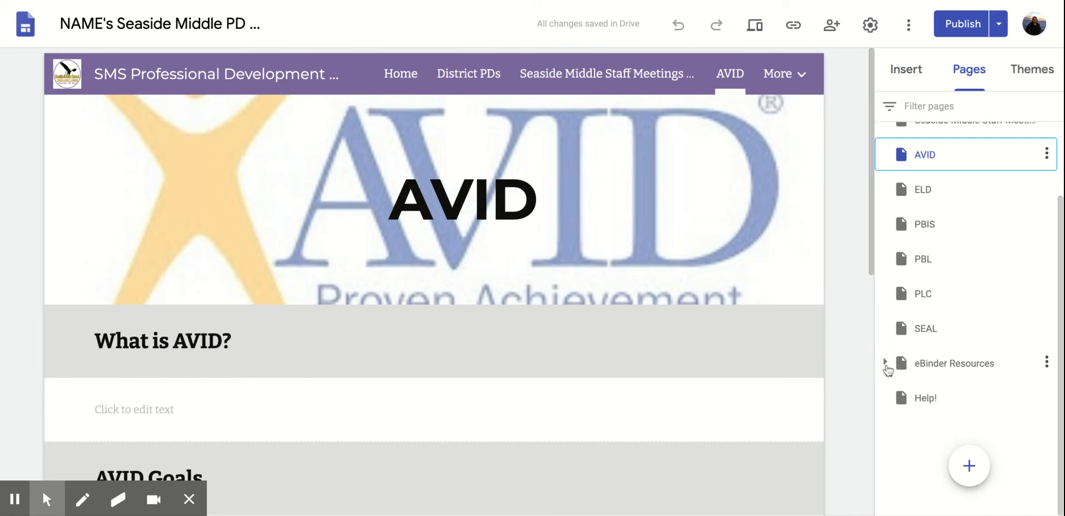
click(886, 364)
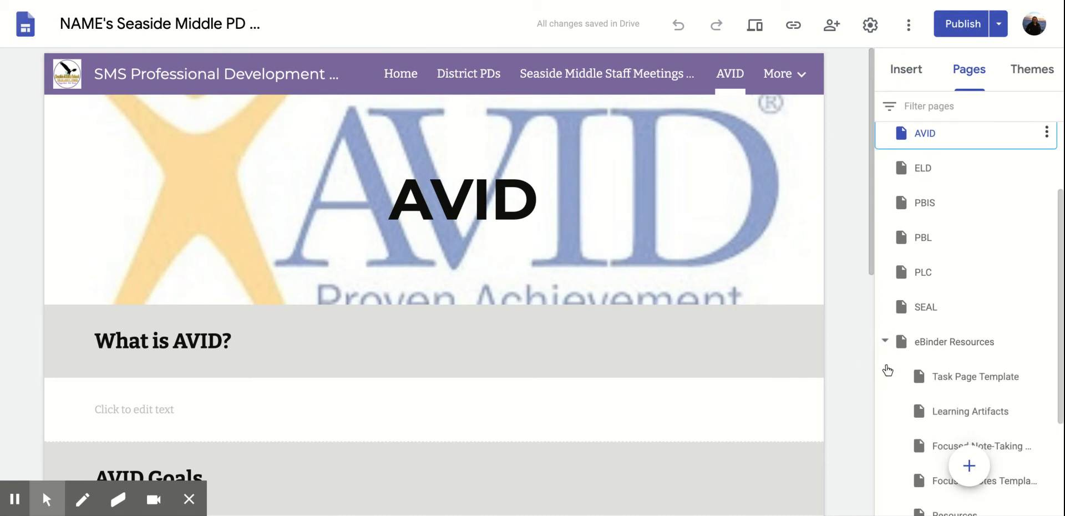
scroll(901, 355, down, 2)
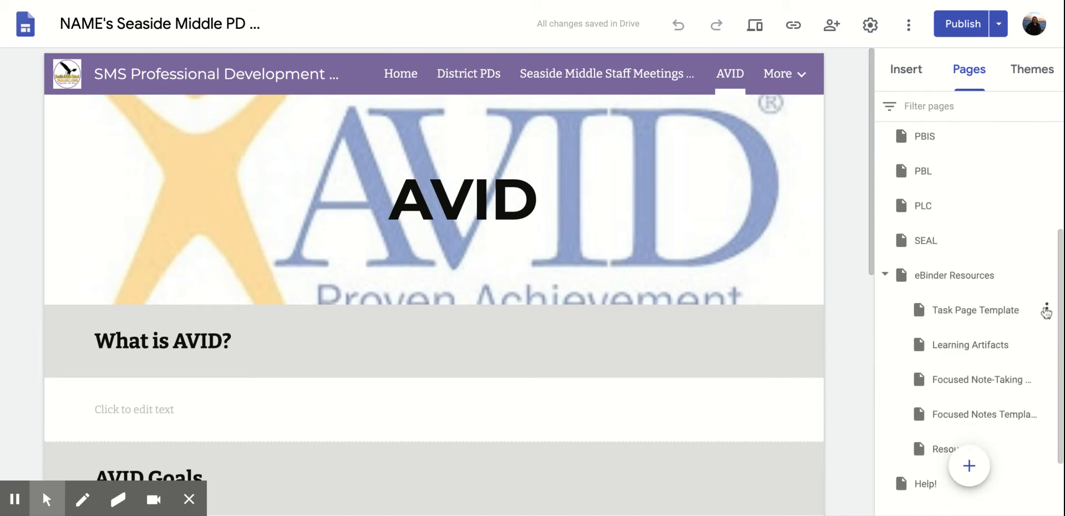
click(1046, 309)
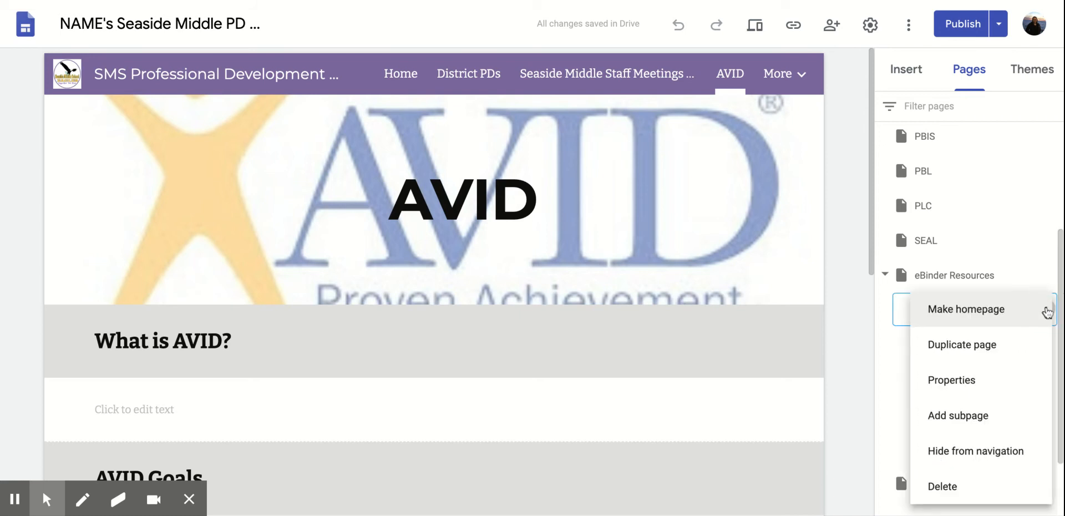
Duplicate Task Page Template, renaming the copy 'Grade Level Meeting'.
click(1026, 352)
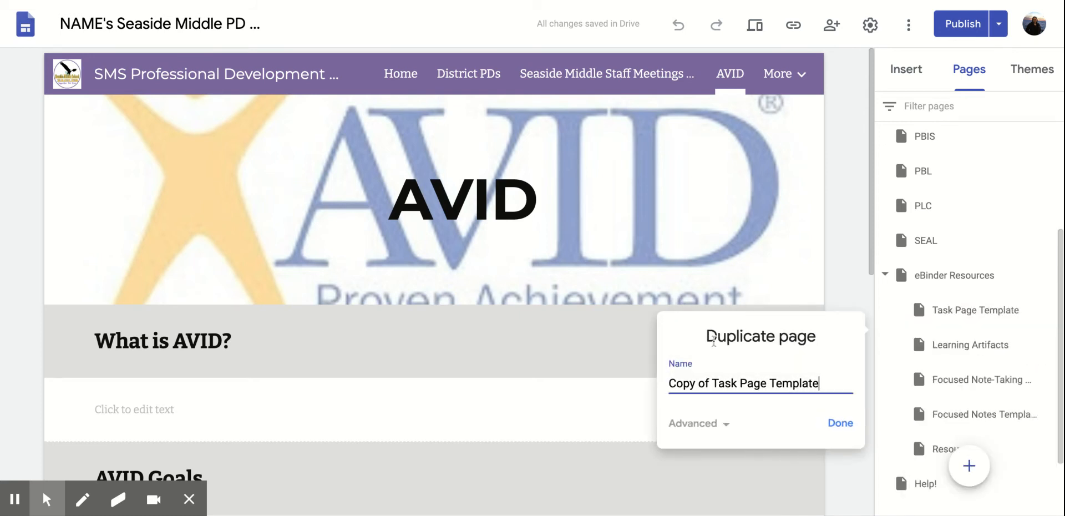
drag(820, 382, 637, 381)
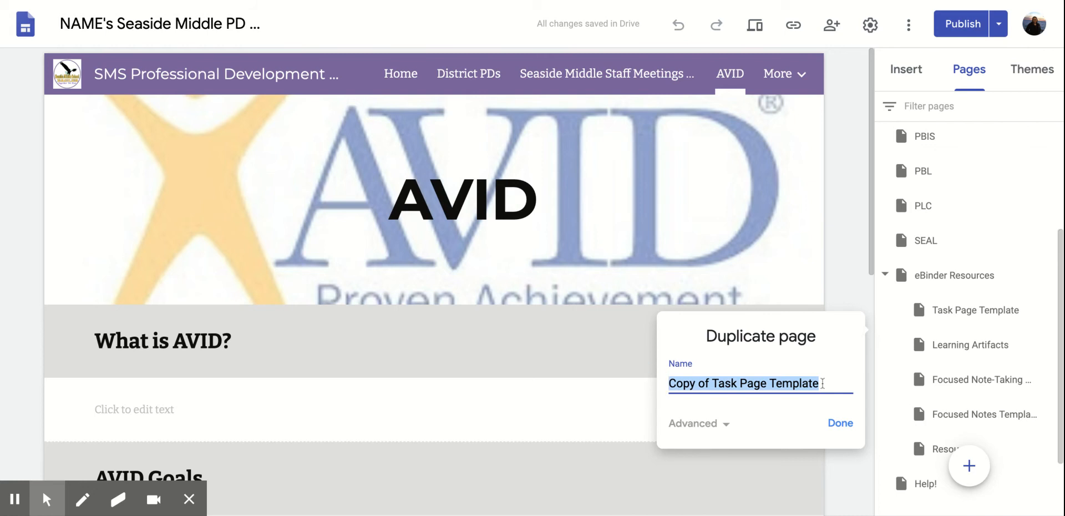
text(Grade Level Meeting)
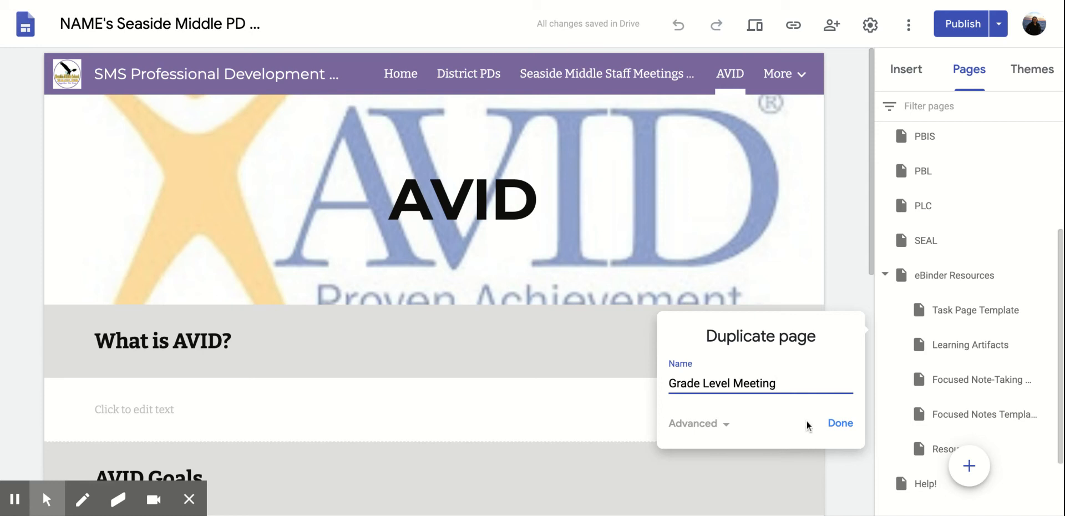
click(836, 422)
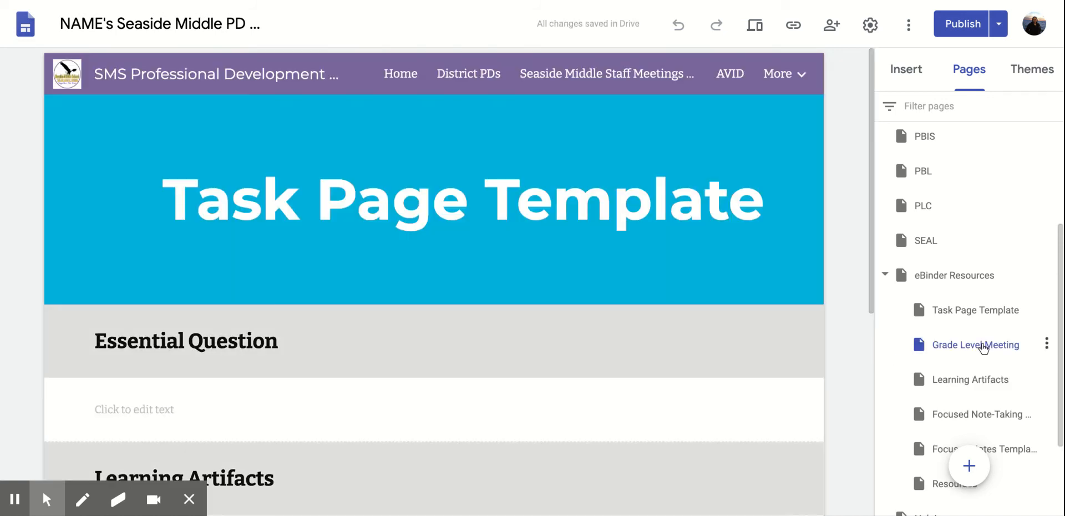
Drag Grade Level Meeting out of eBinder Resources to the top level, right after ELD.
click(951, 347)
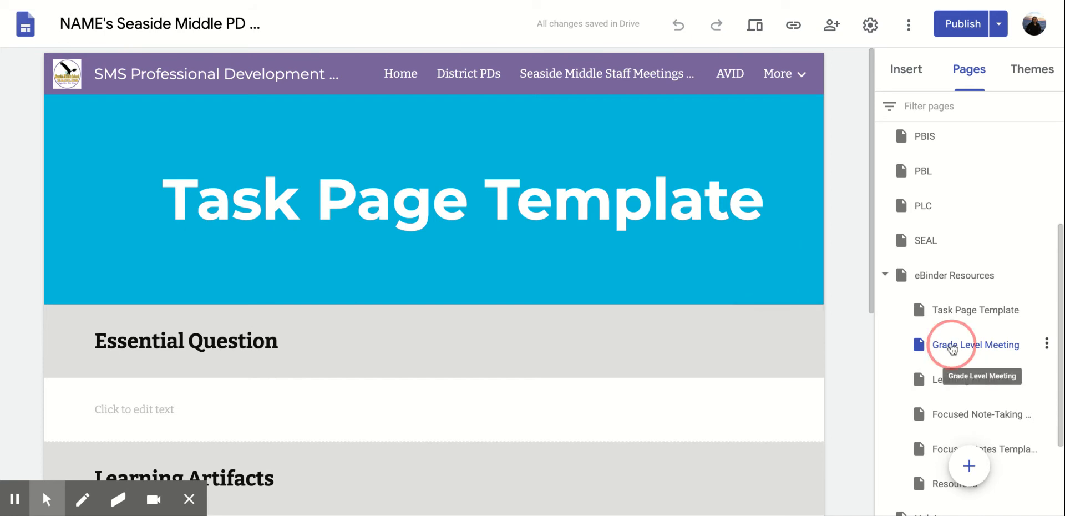
drag(952, 347, 918, 148)
scroll(943, 231, up, 3)
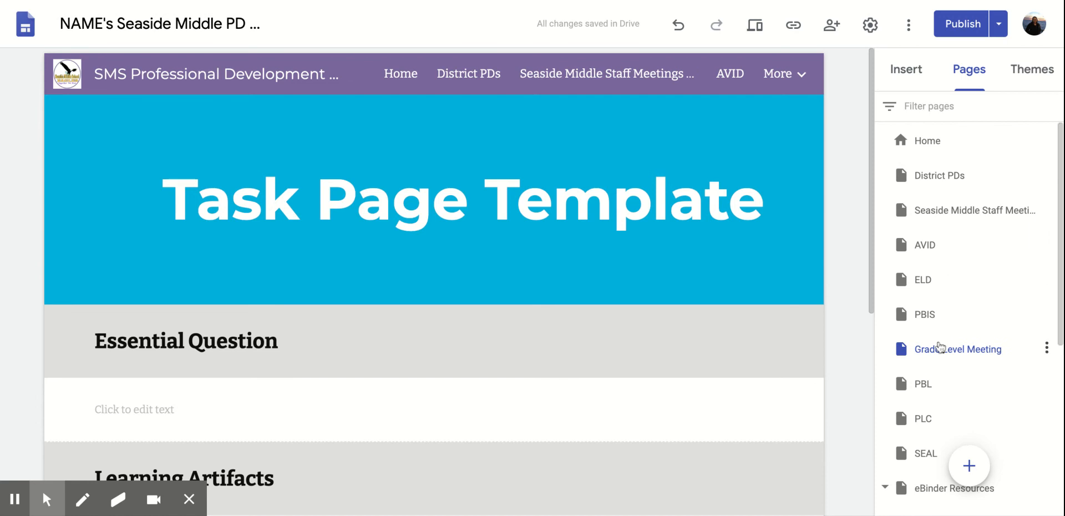
drag(941, 342, 937, 292)
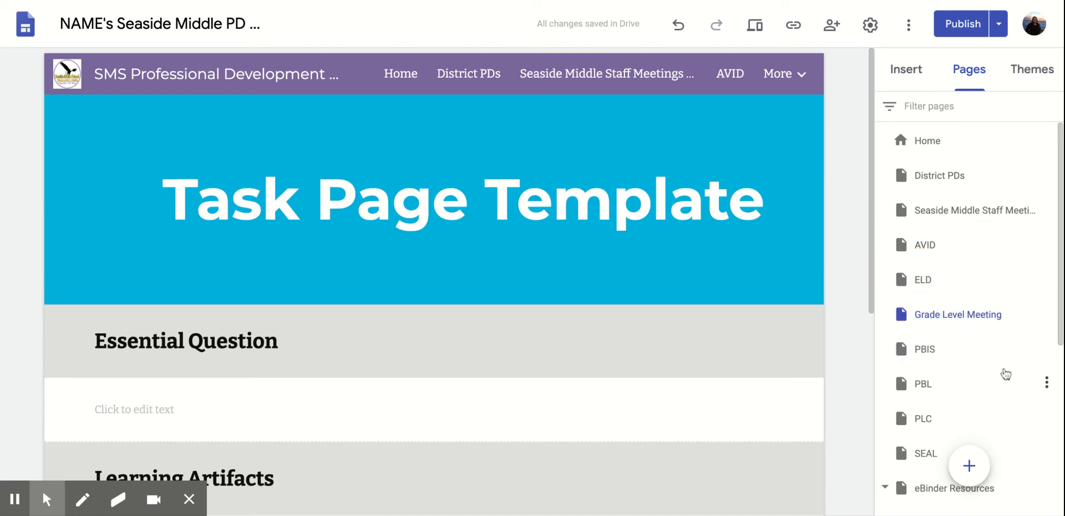
scroll(939, 301, down, 2)
scroll(920, 410, up, 2)
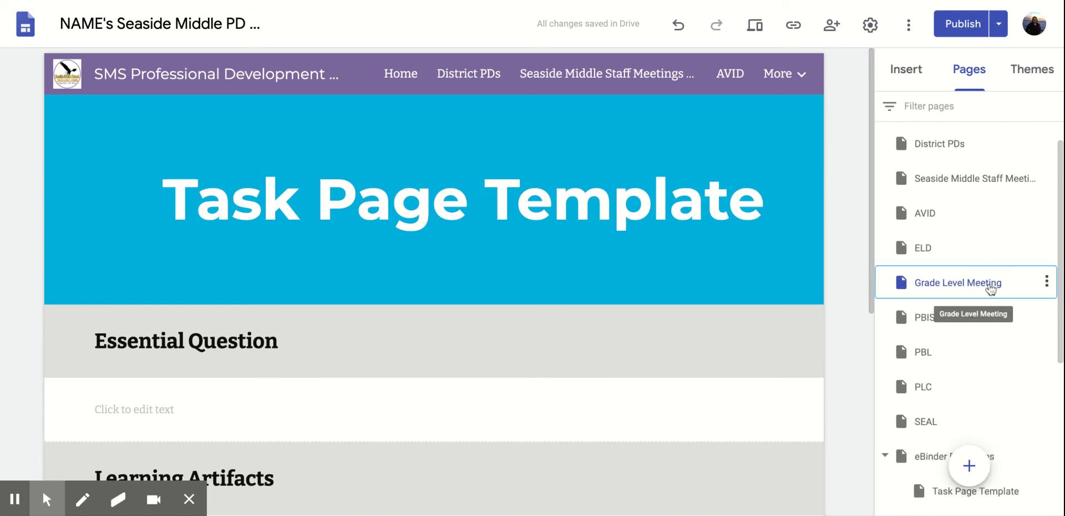
Retitle the page 'Grade Level Meetings' and widen the title box to fit one line.
click(766, 195)
key(ctrl+a)
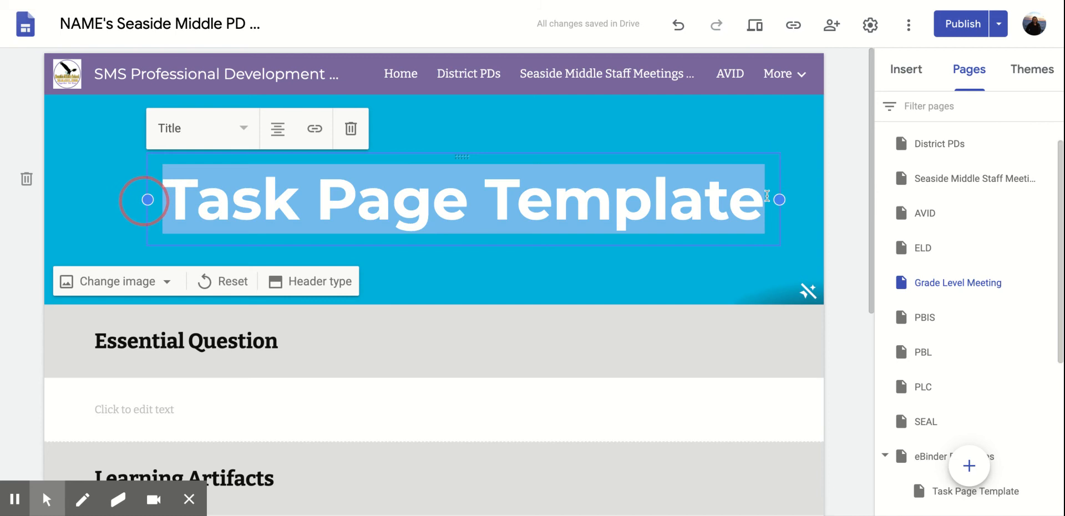
text(Grader L)
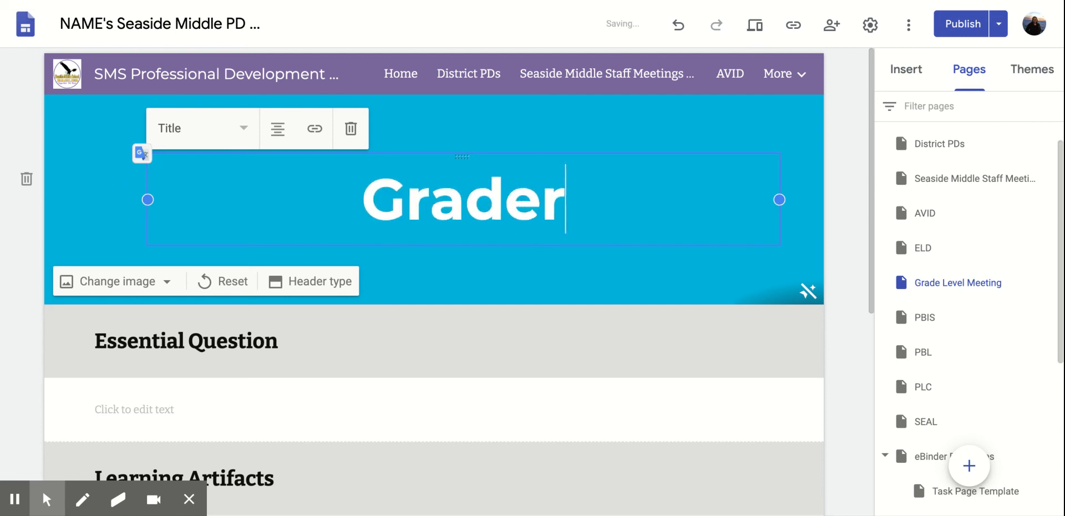
key(BackSpace)
key(BackSpace)
key(BackSpace)
text(Level Meeting)
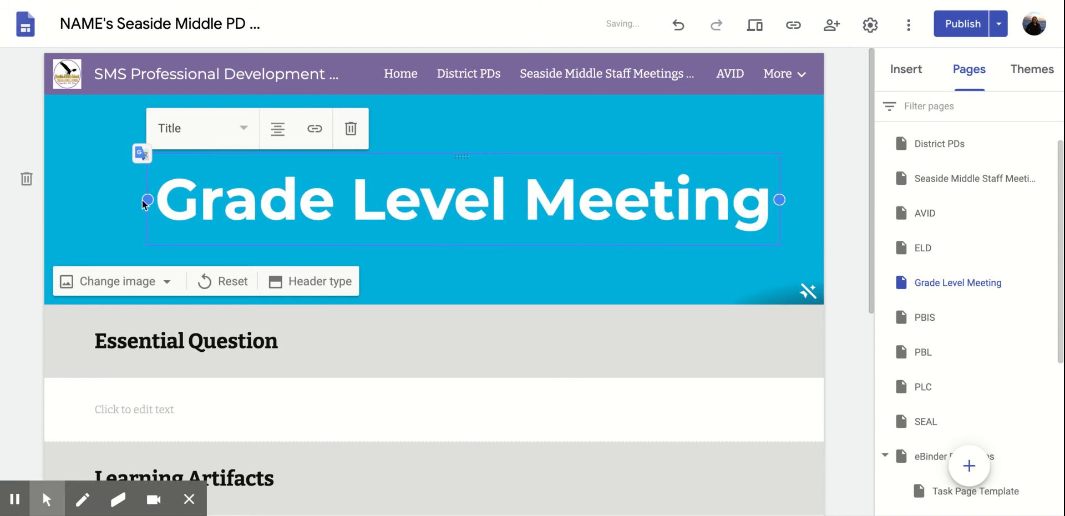
text(s)
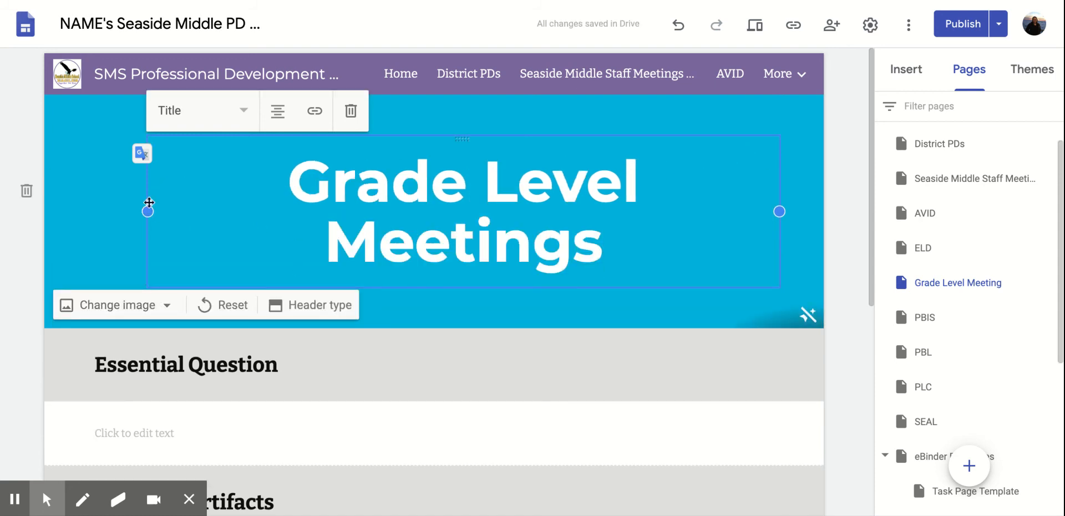
drag(147, 210, 143, 209)
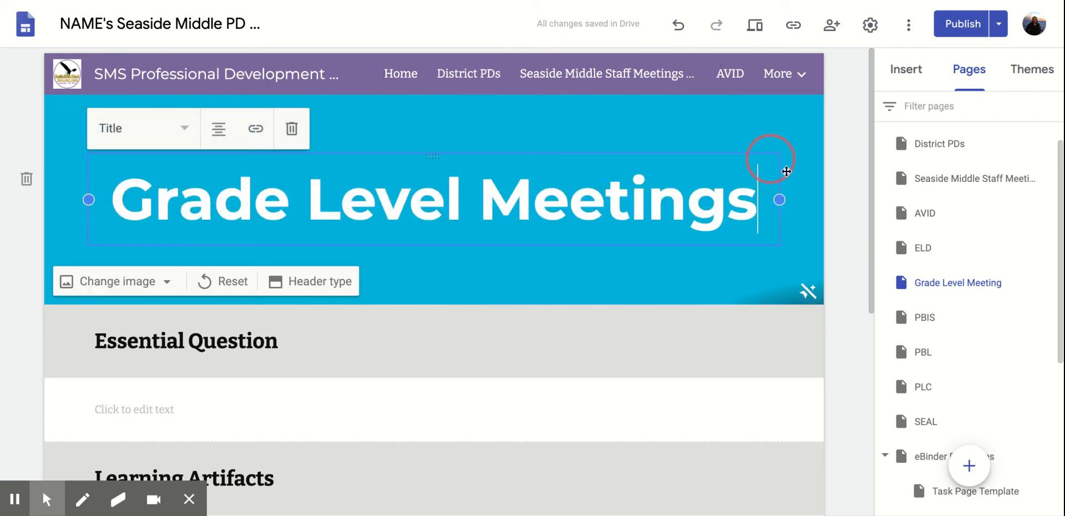
drag(779, 199, 780, 200)
Replace the Essential Question heading with 'My 7th Grade Team' and add a teammate's name and e-mail below.
scroll(294, 347, down, 3)
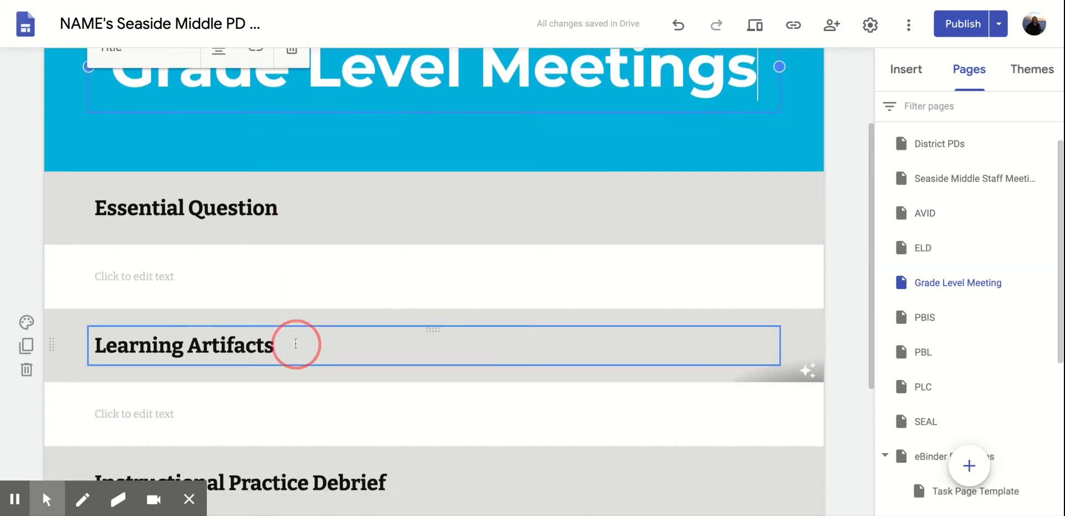
click(279, 226)
drag(276, 191, 95, 187)
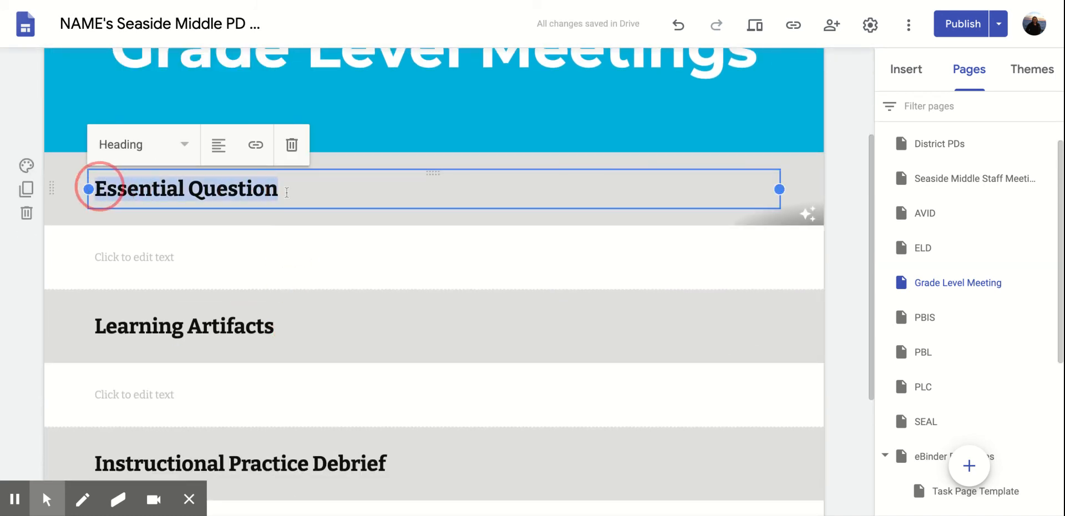
text(My 7)
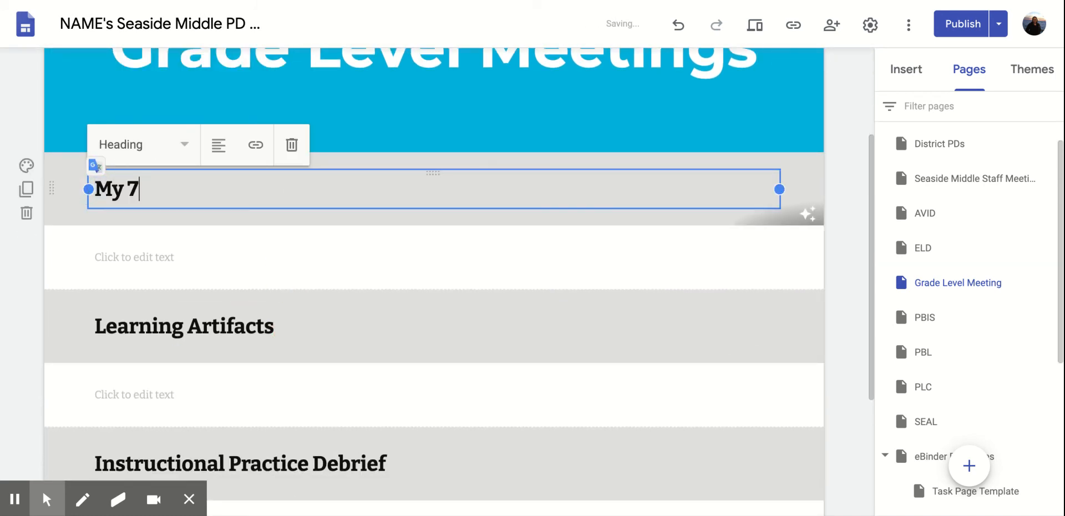
text(th Grade T)
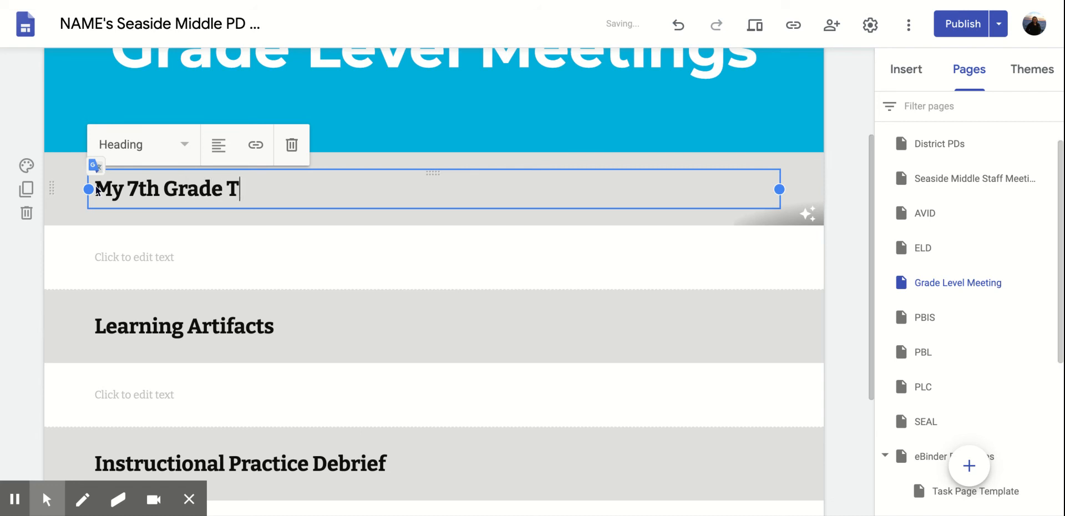
text(eam)
click(111, 258)
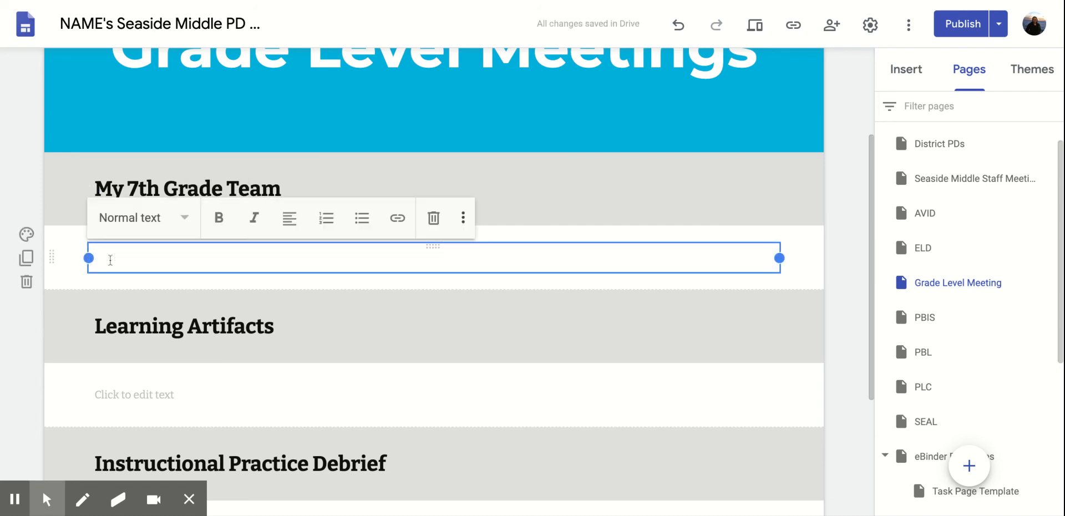
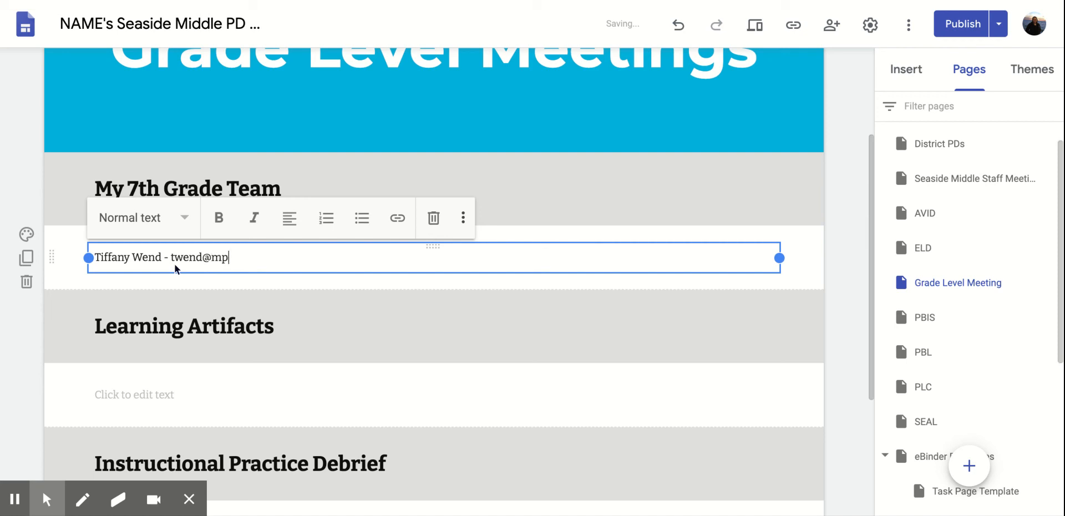
click(239, 381)
scroll(238, 380, down, 3)
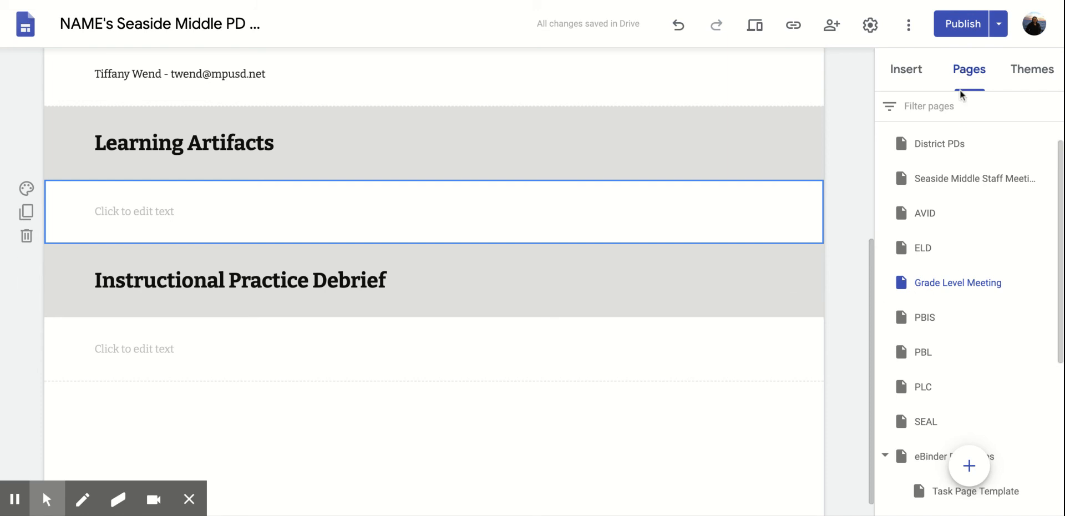
Insert the teacher's planning file from Shared Drives > 7th Grade Math/Science SMS via Insert > Drive.
click(899, 78)
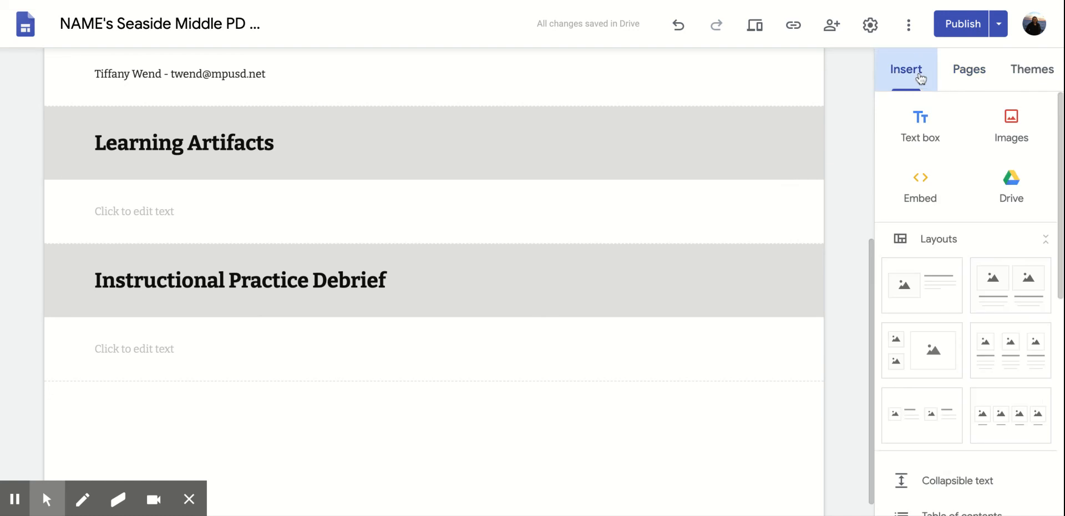
click(1012, 200)
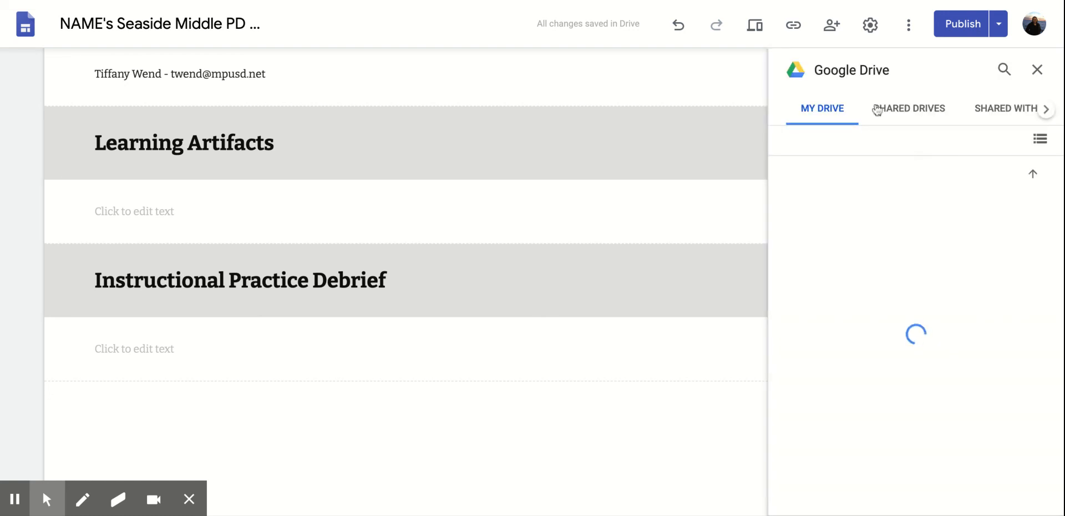
click(918, 120)
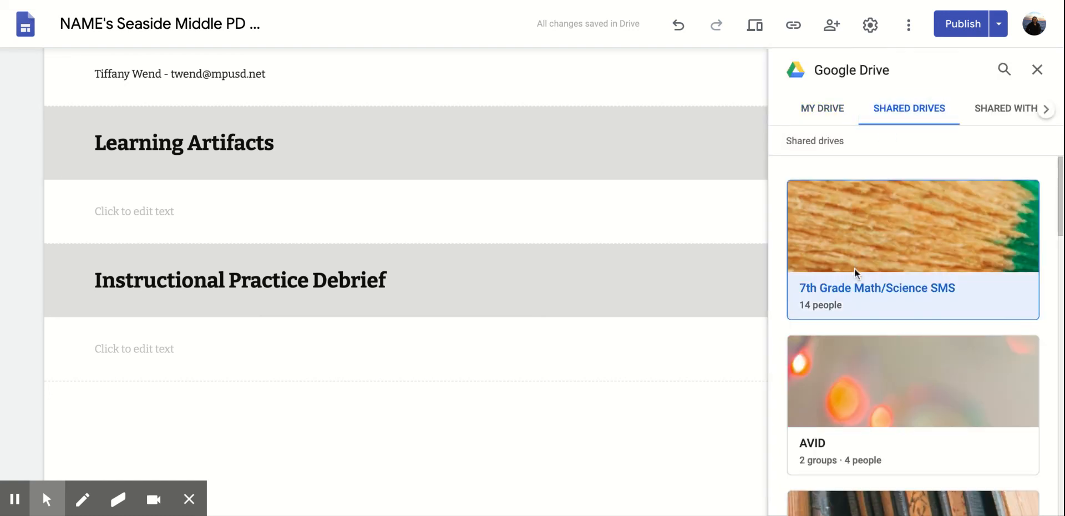
click(854, 268)
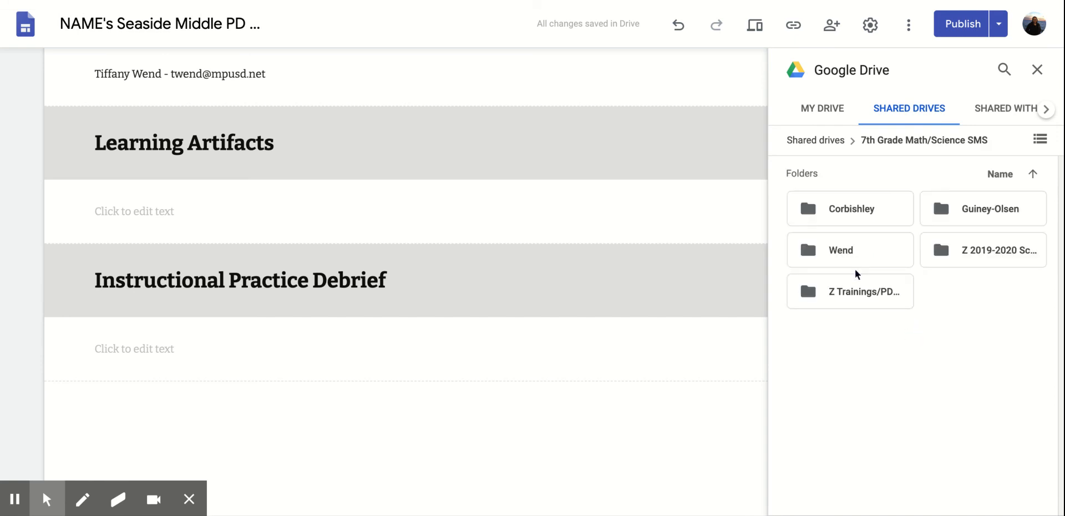
click(853, 219)
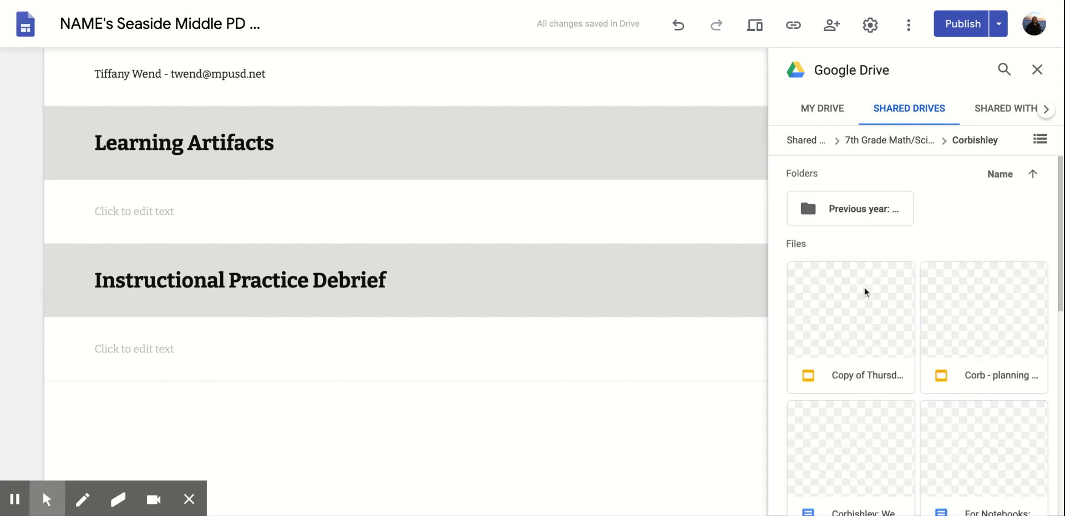
scroll(878, 318, down, 2)
click(972, 268)
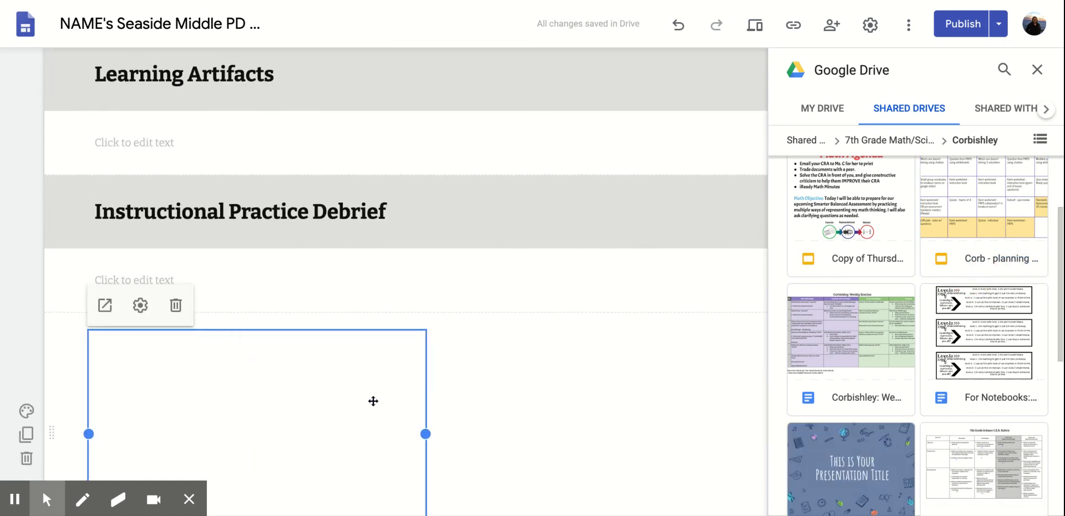